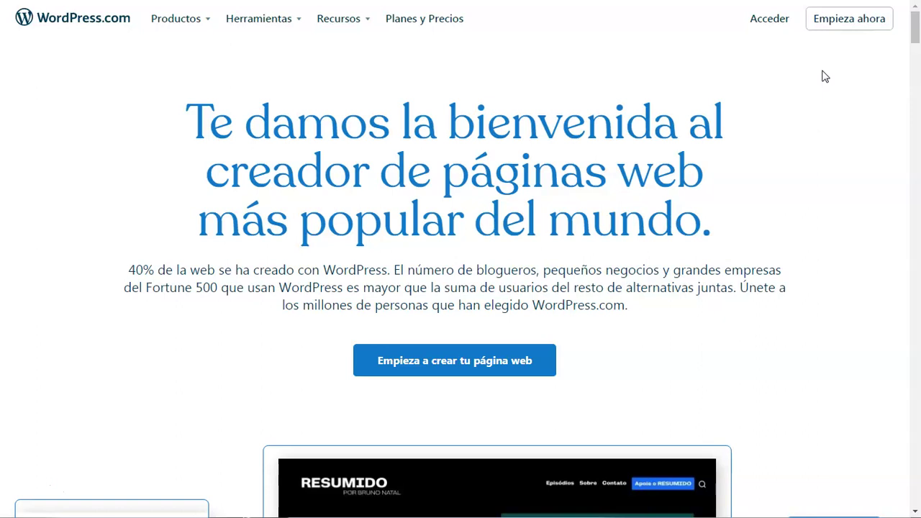
Step: Start signing up for a new WordPress.com site and look over the account creation form and its alternative sign-up options
click(856, 30)
click(732, 218)
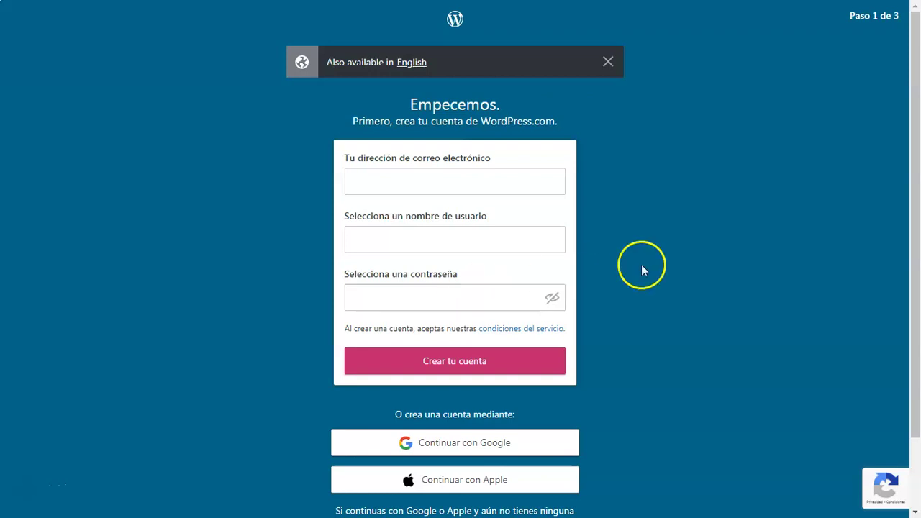
scroll(677, 278, down, 1)
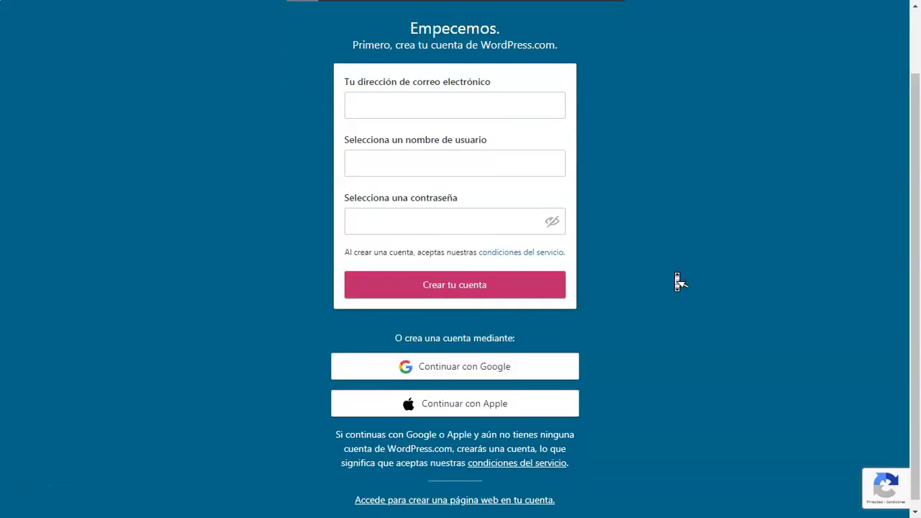
scroll(677, 281, down, 1)
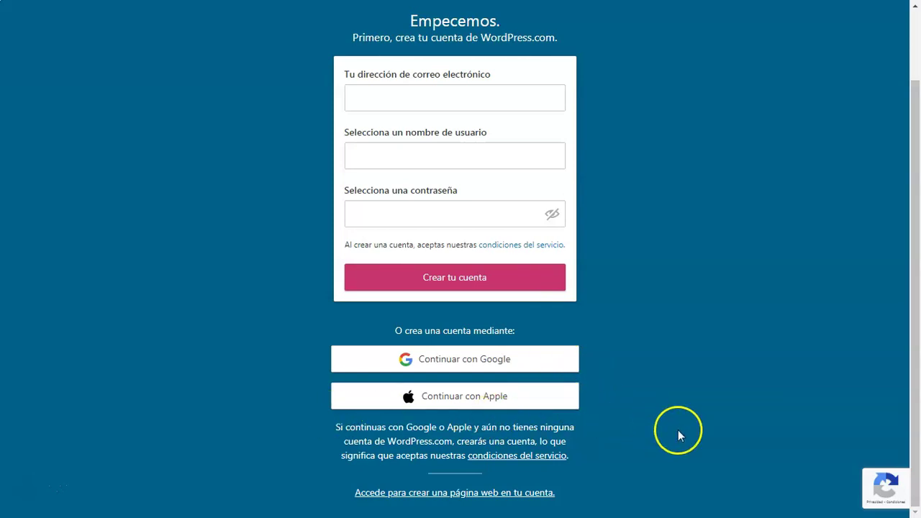
scroll(681, 416, up, 1)
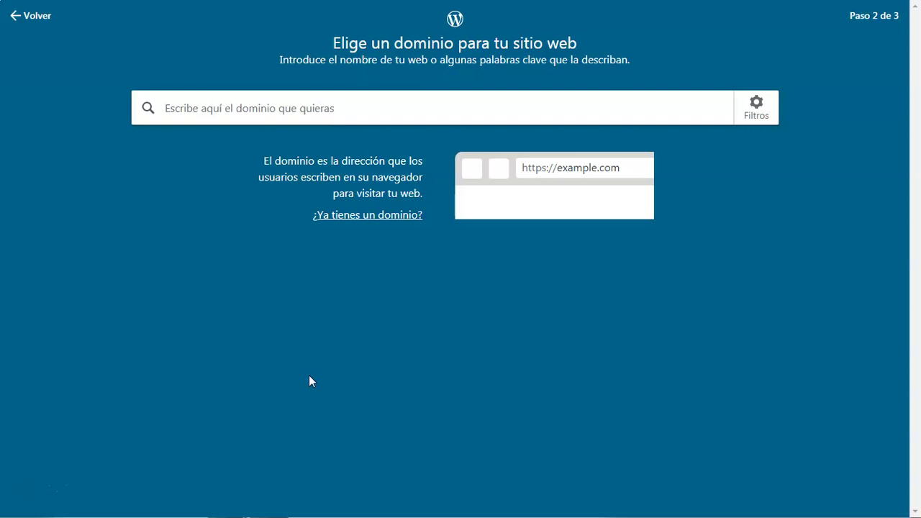
Step: Search for a site domain with the name elprofebejarano
click(311, 118)
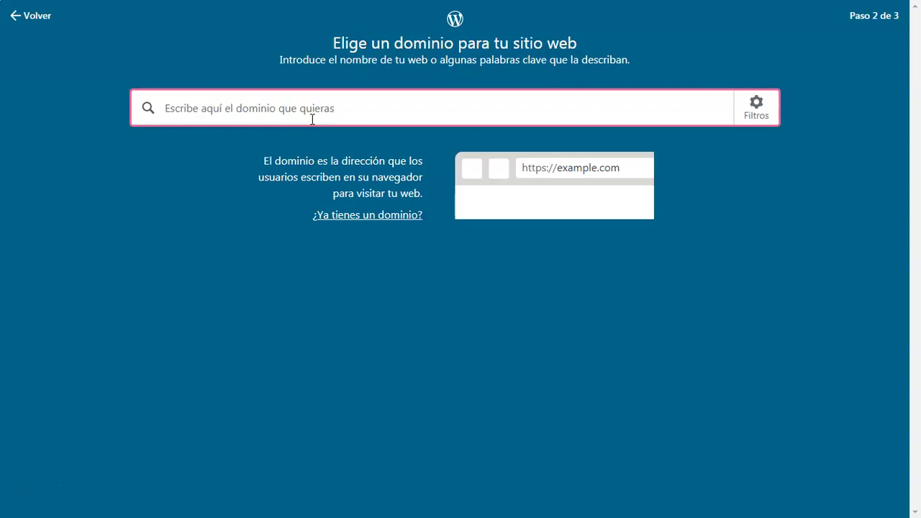
text(el)
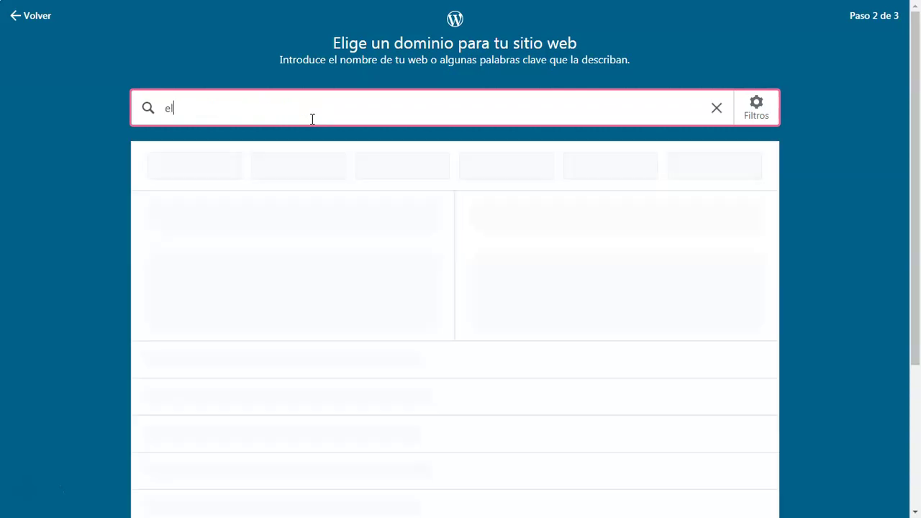
text(profebejarano)
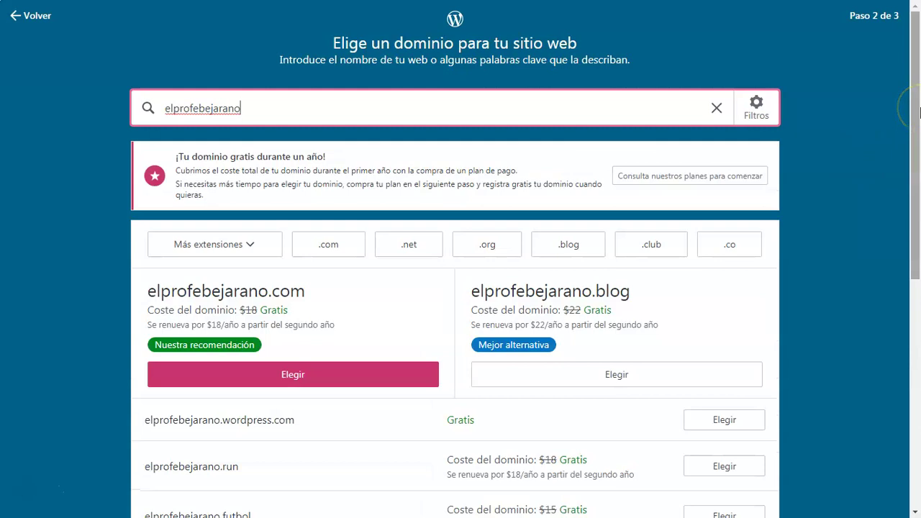
click(904, 108)
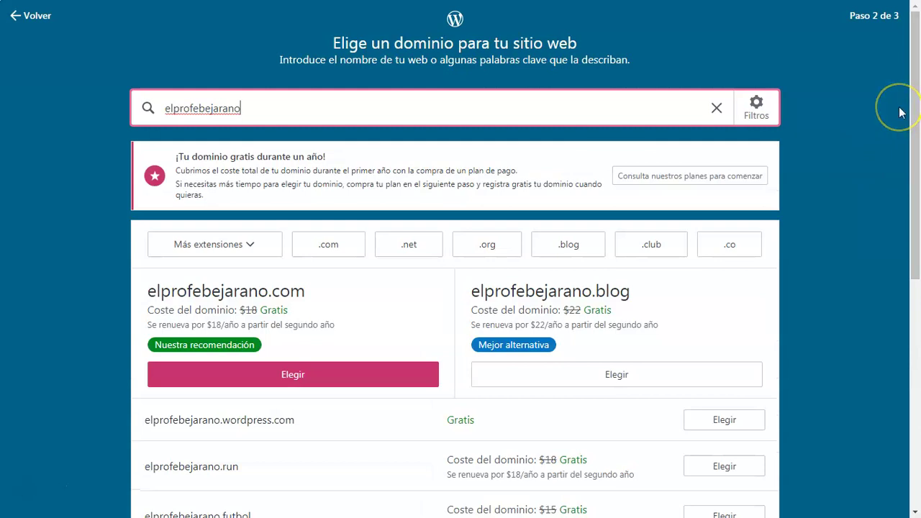
Step: Examine the suggested domains, their first-year and renewal costs, and the option to use an already owned domain
drag(914, 104, 915, 128)
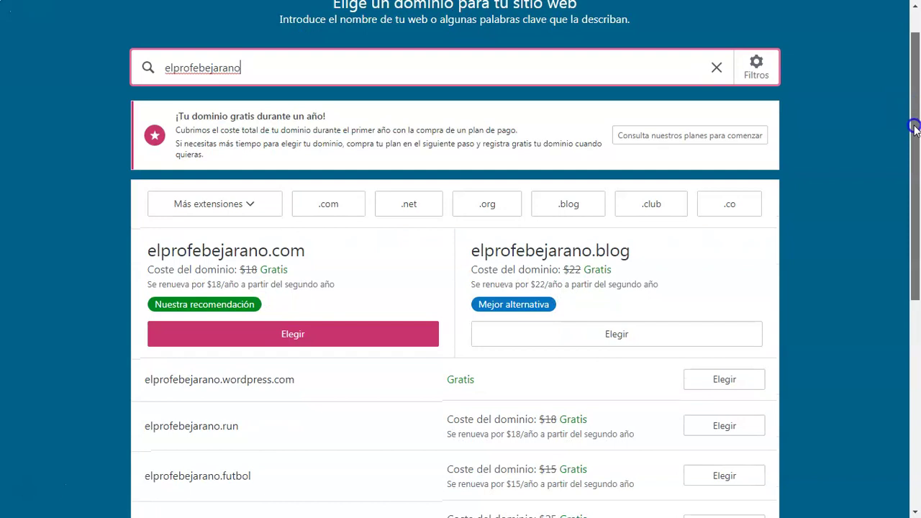
drag(915, 128, 916, 129)
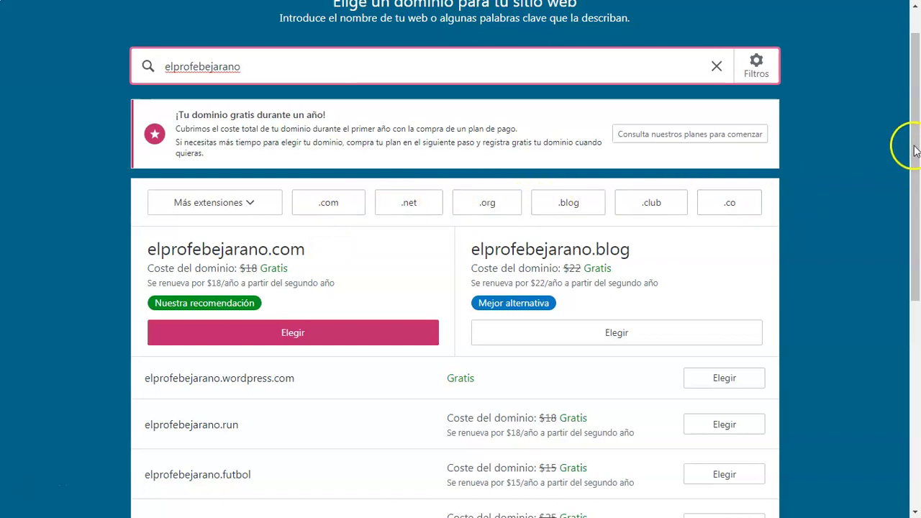
scroll(917, 187, down, 1)
scroll(917, 167, down, 2)
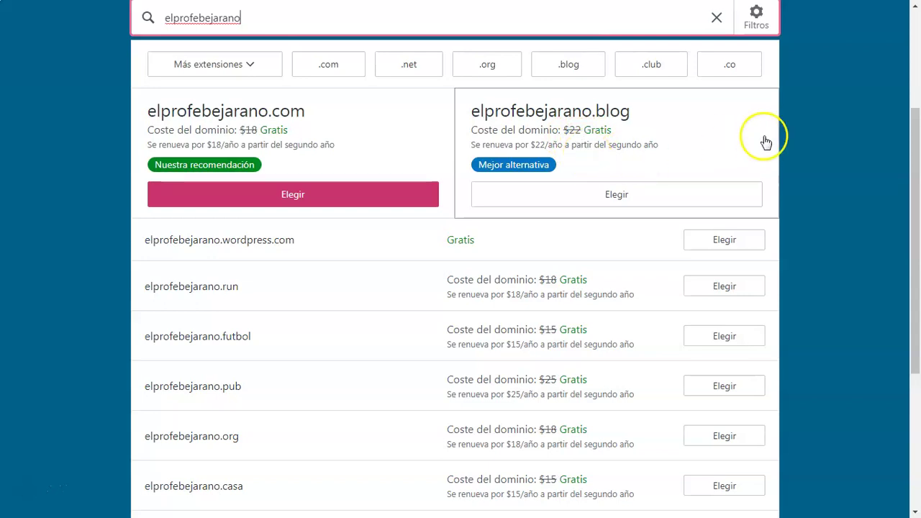
drag(917, 142, 918, 206)
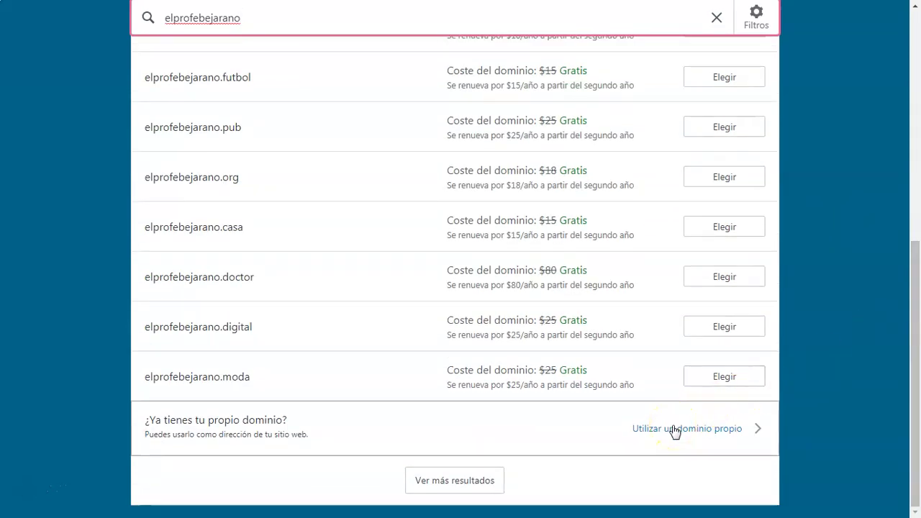
drag(912, 390, 919, 137)
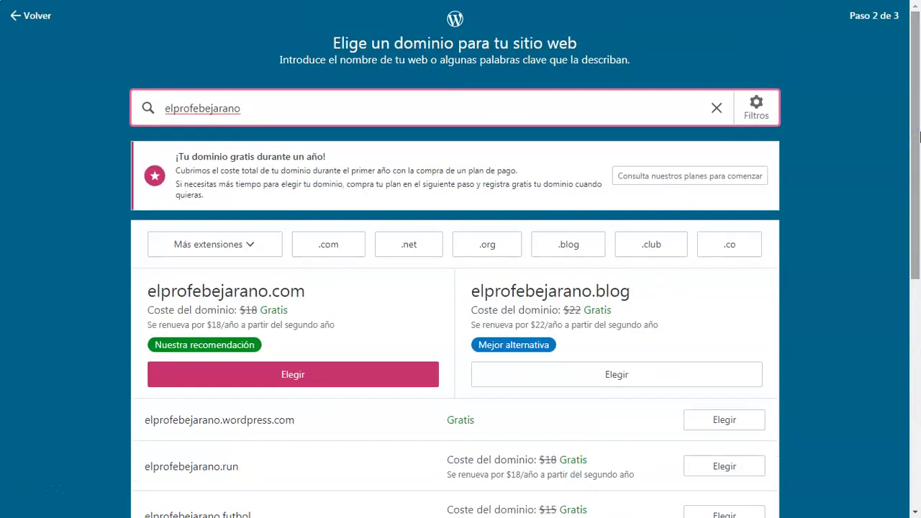
click(889, 137)
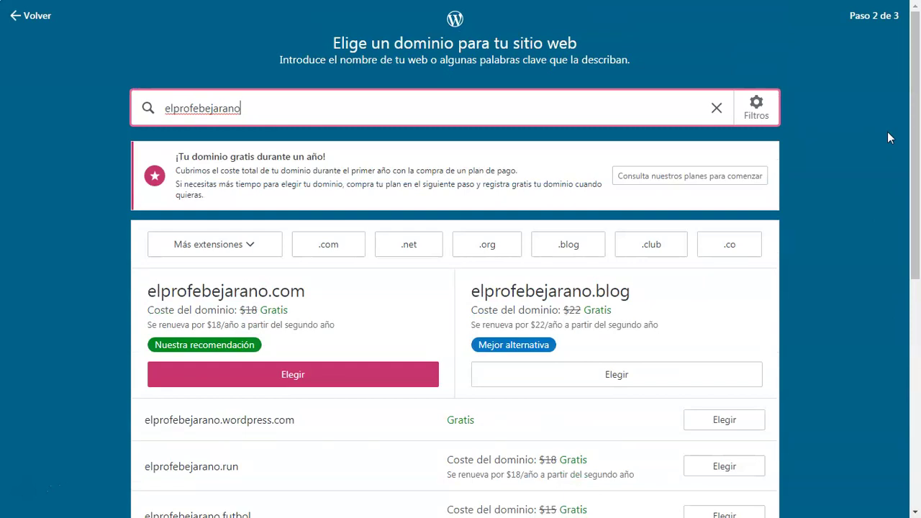
drag(908, 172, 909, 337)
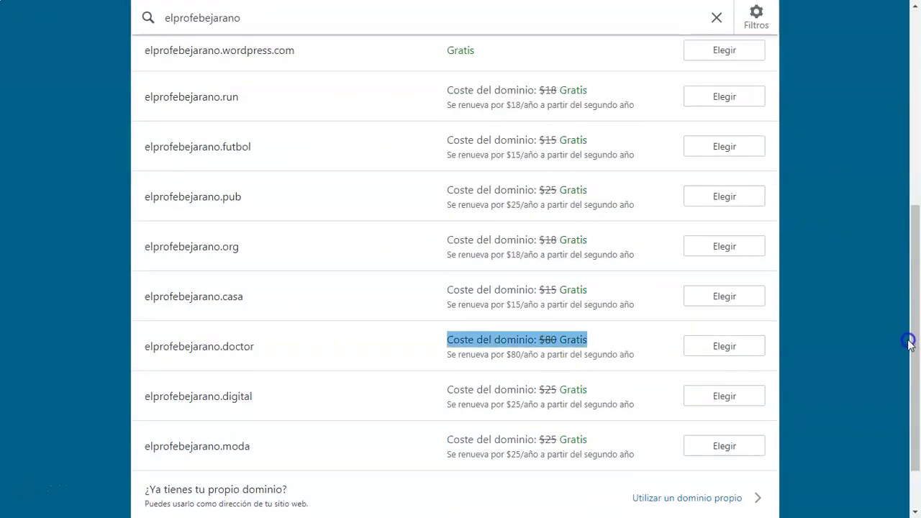
click(874, 387)
drag(914, 389, 912, 432)
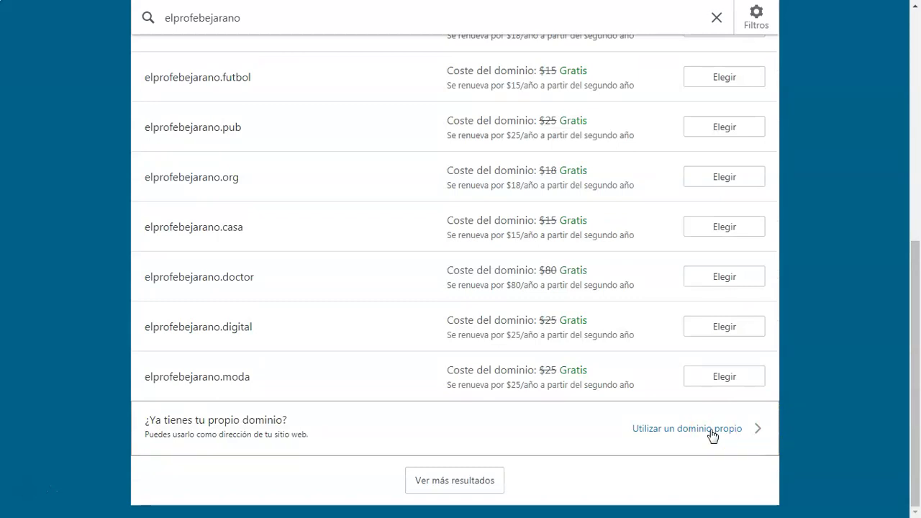
drag(912, 393, 916, 170)
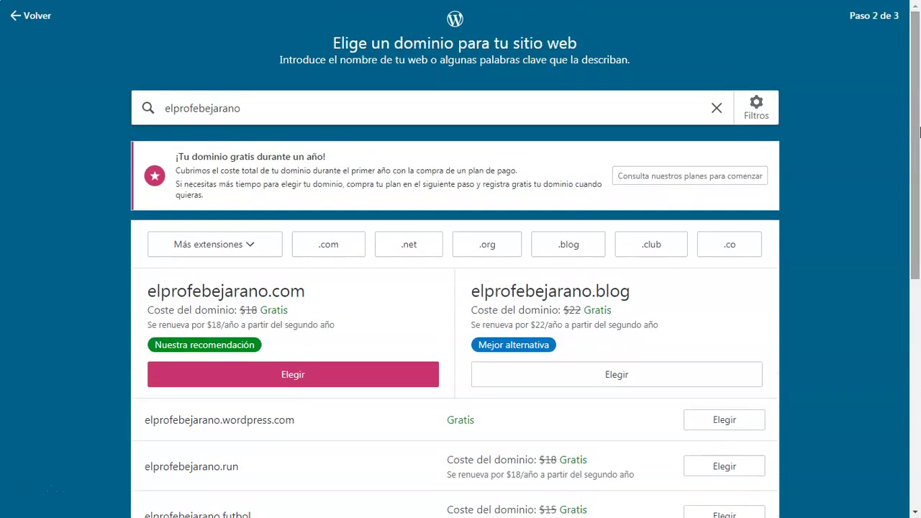
Step: Open the plans overview from the free-domain offer and compare monthly with annual billing prices, ending on annual billing
click(674, 179)
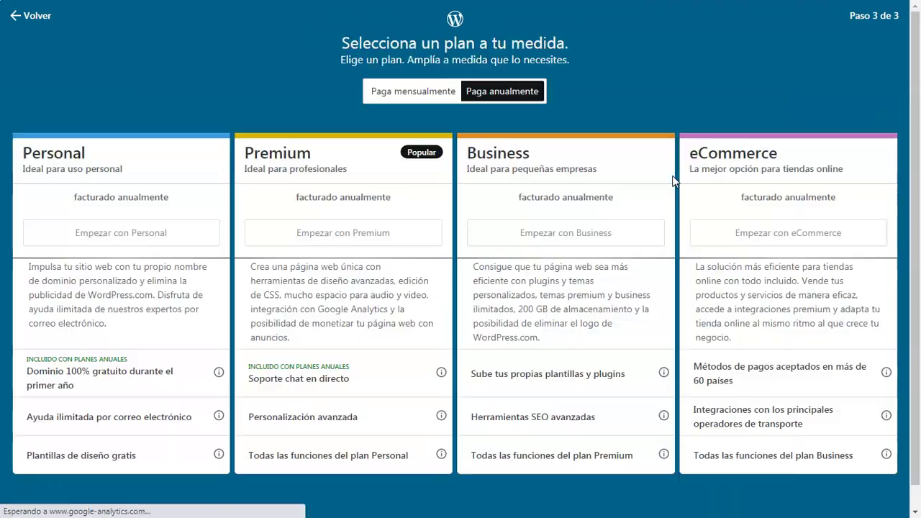
click(684, 121)
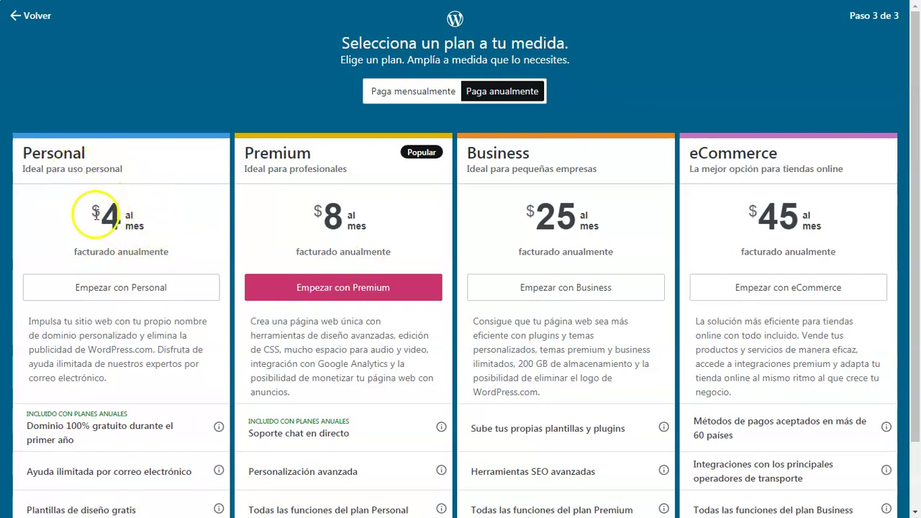
click(416, 96)
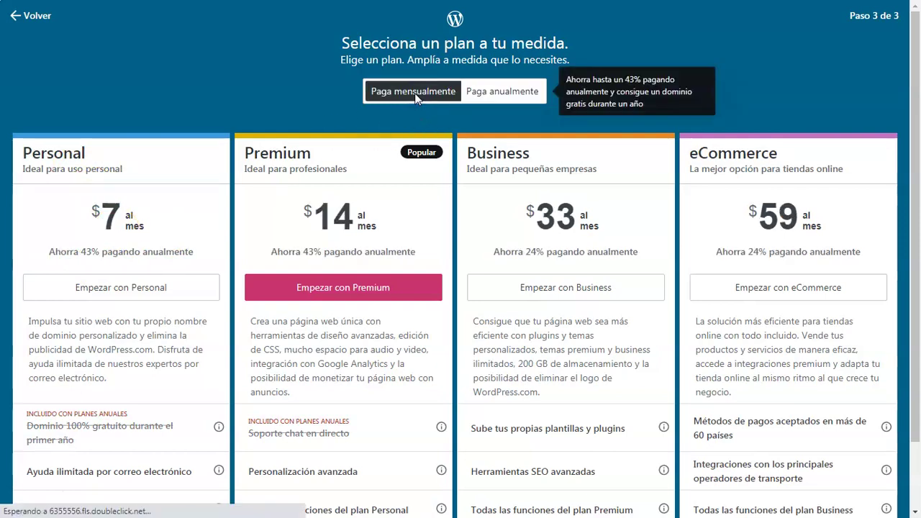
click(484, 94)
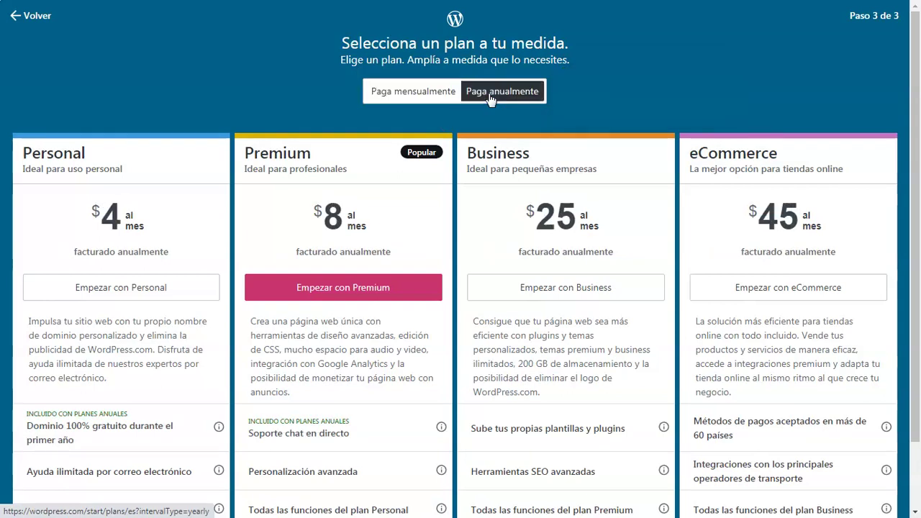
click(397, 94)
click(117, 220)
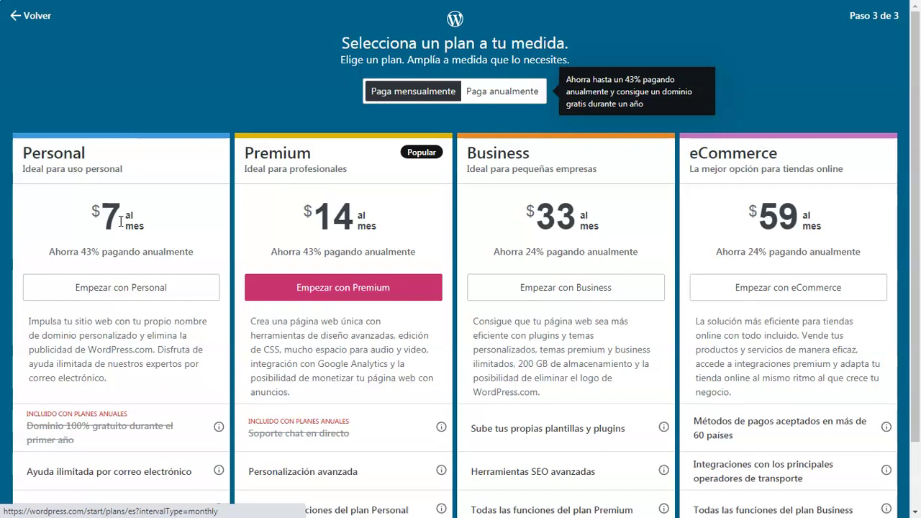
click(506, 95)
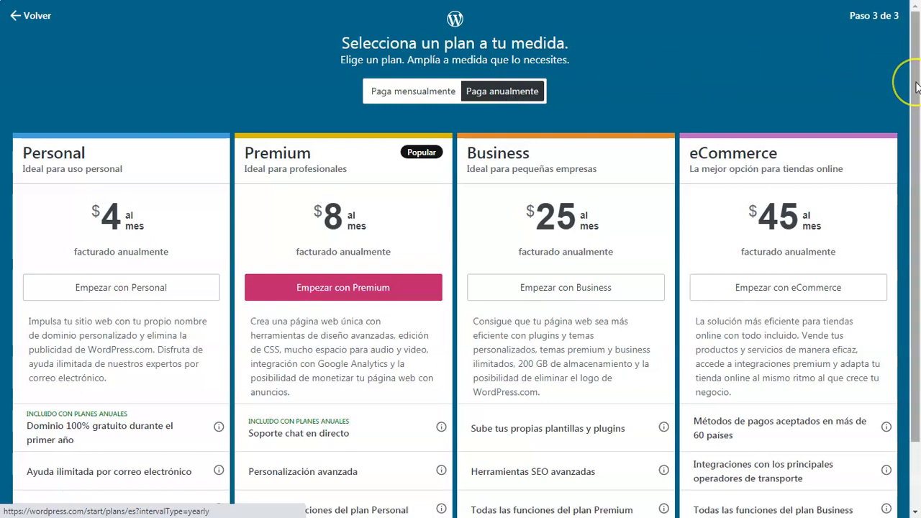
Step: Review the features of the four plans, including the details of the Premium plan's advanced customization
drag(916, 87, 916, 128)
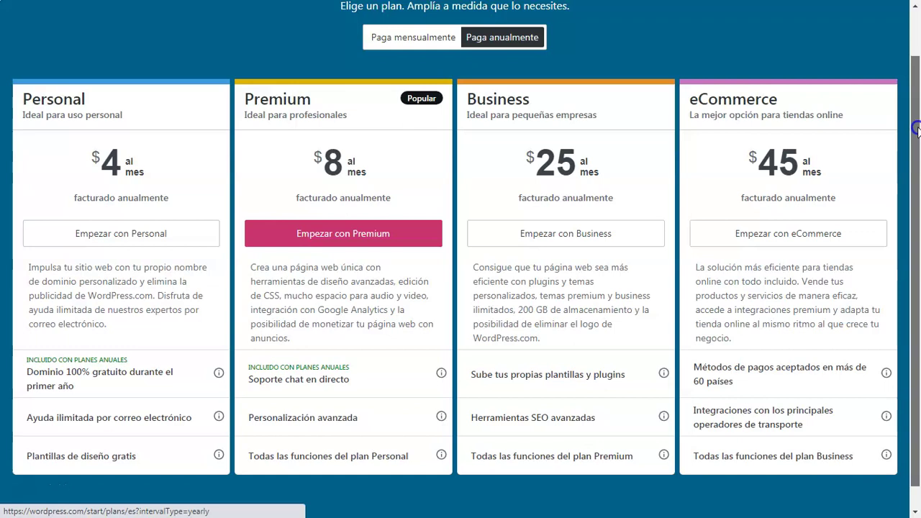
drag(917, 128, 916, 75)
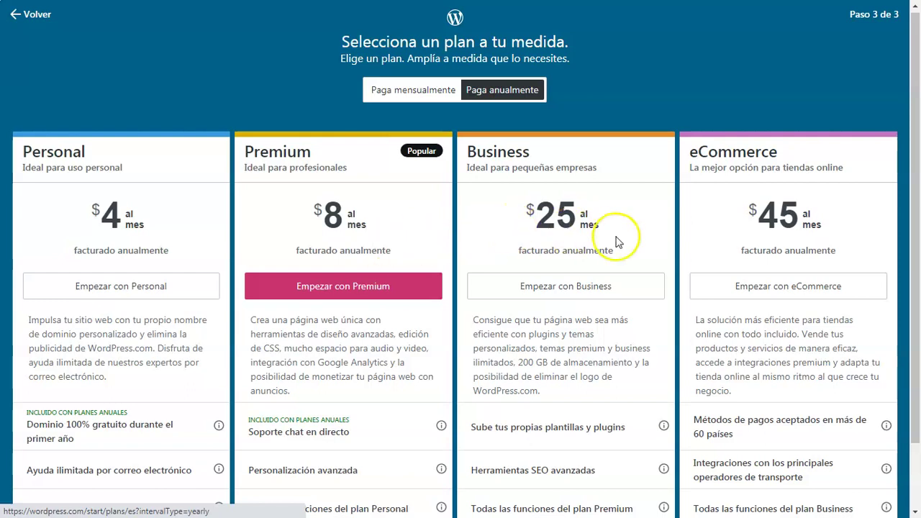
scroll(918, 211, down, 1)
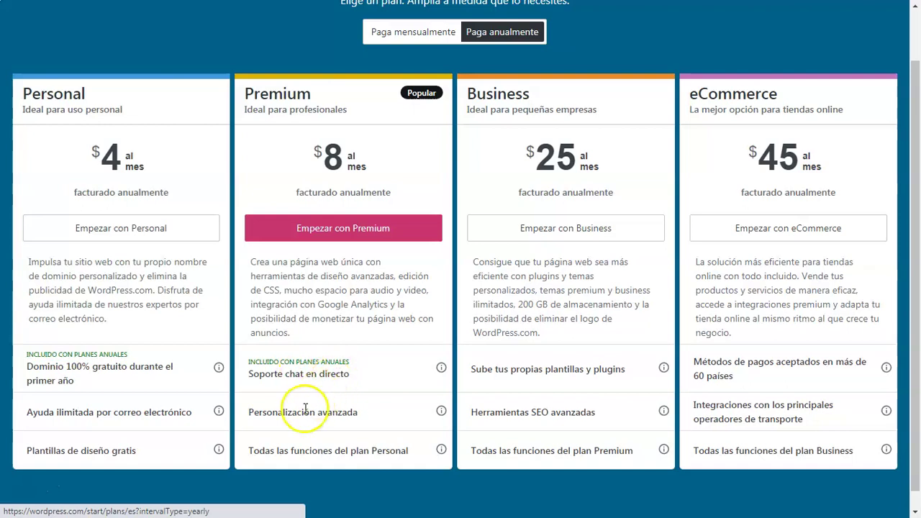
click(441, 411)
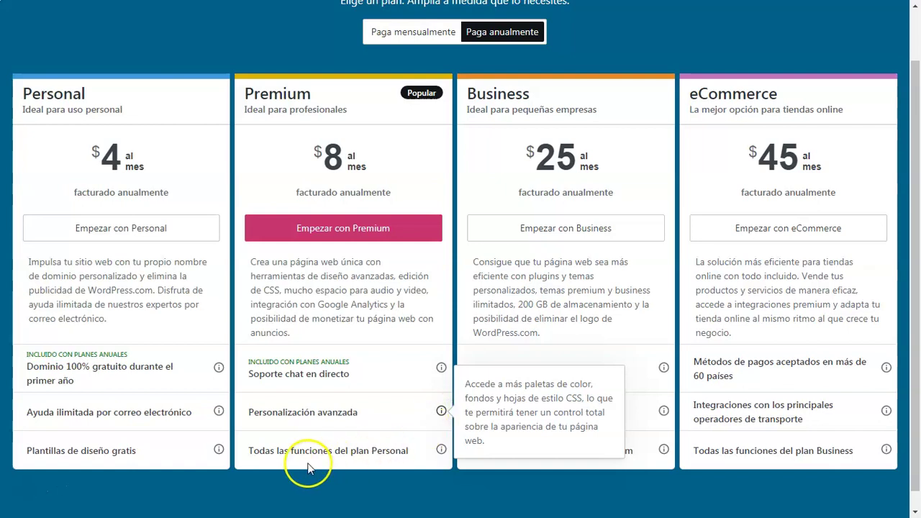
click(375, 471)
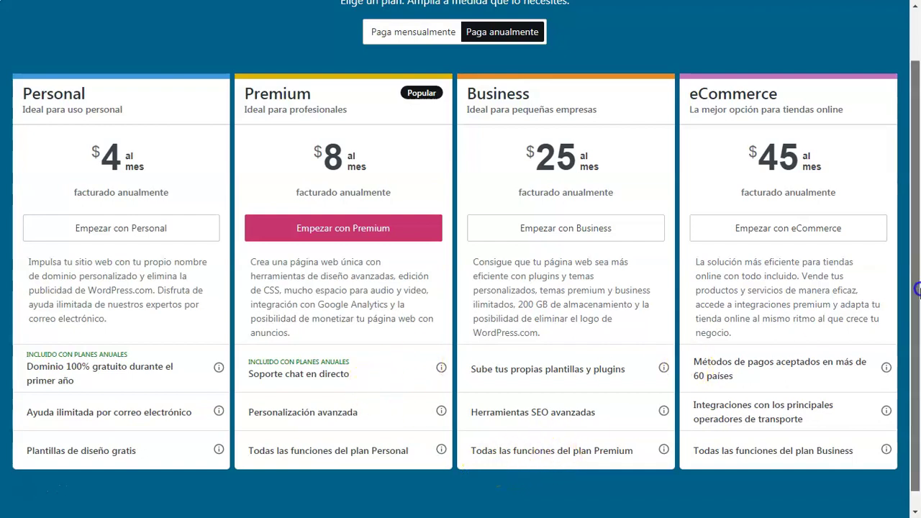
scroll(910, 288, up, 2)
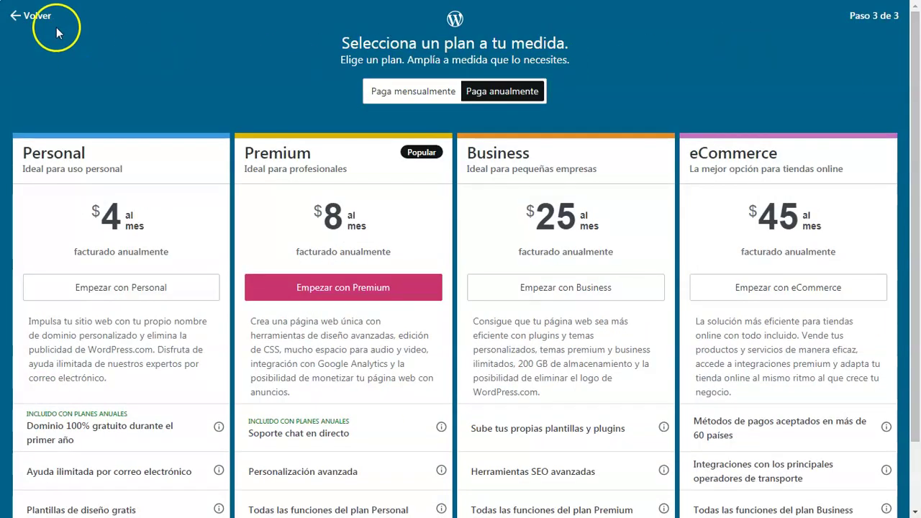
Step: Return to the domain step and choose the free address elprofebejarano.wordpress.com, rechecking the domain list before continuing
click(31, 21)
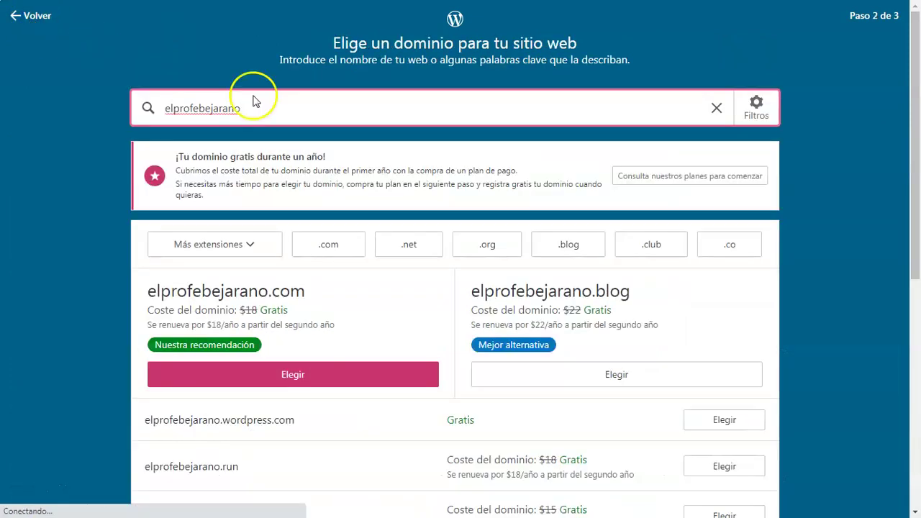
scroll(789, 293, down, 3)
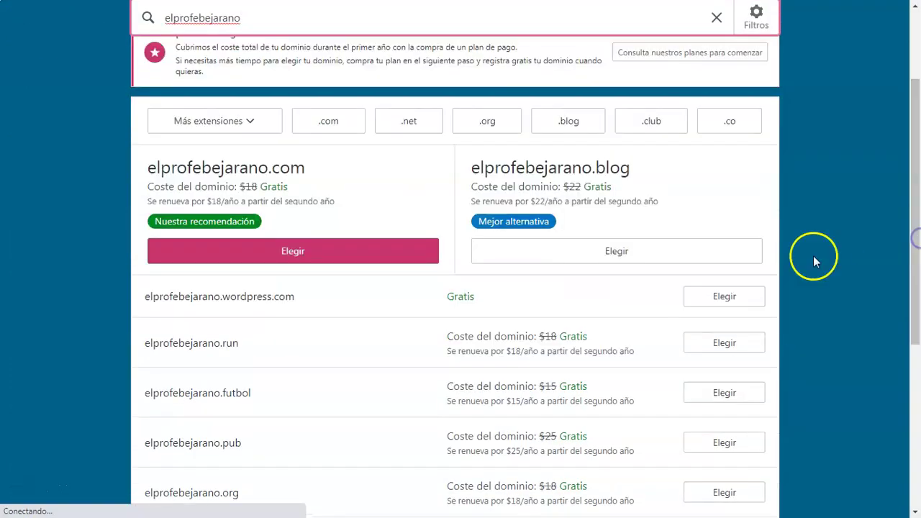
click(740, 295)
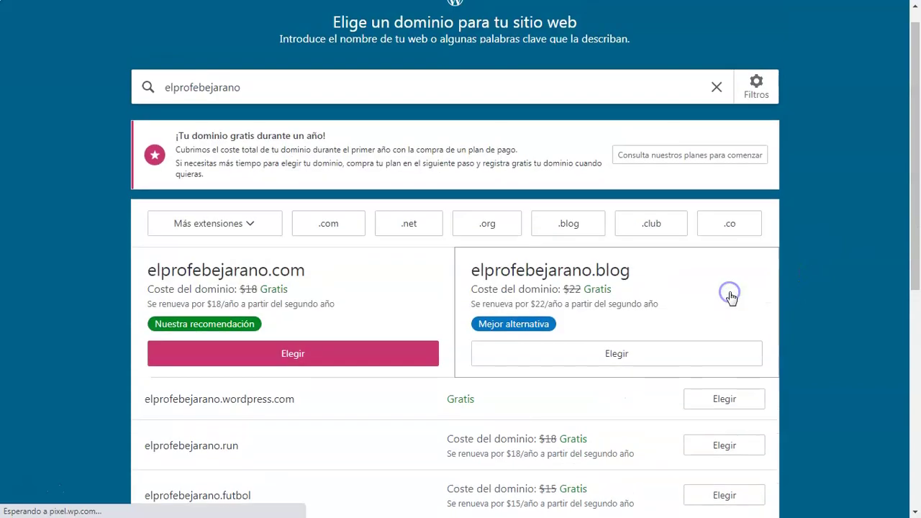
drag(915, 135, 917, 90)
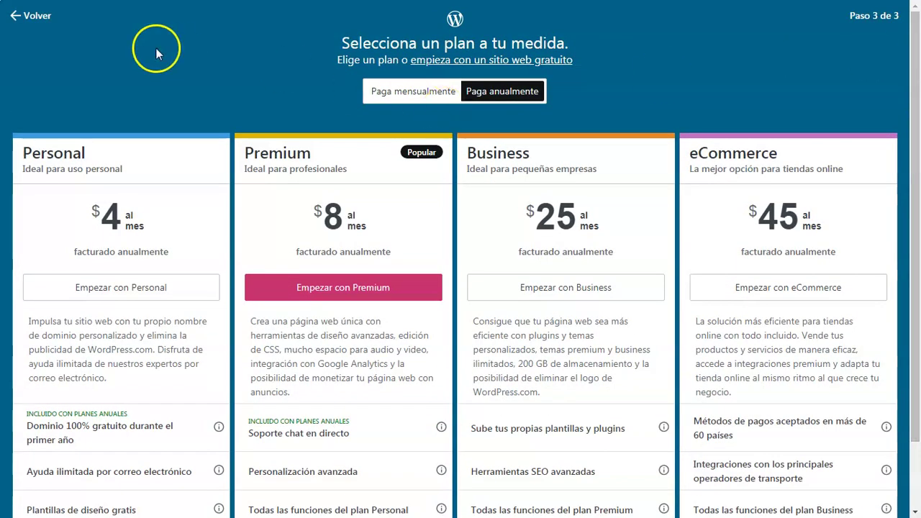
click(20, 24)
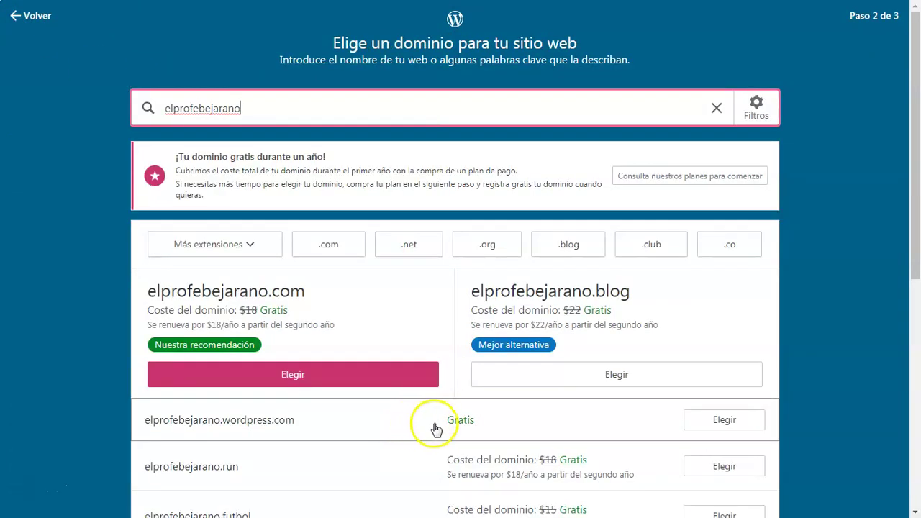
key(alt+Right)
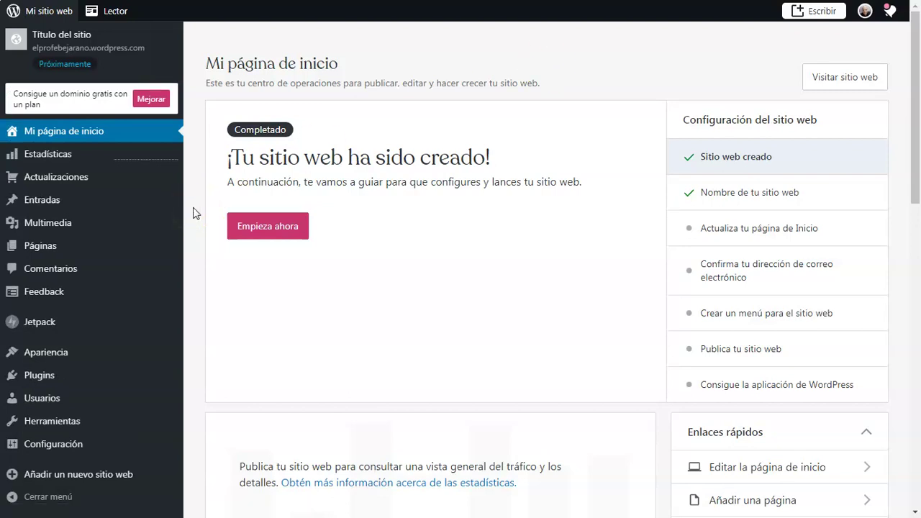
Step: Look over the new site's dashboard home, including its address, the plan upgrade offer and the site setup section
mouse_move(79, 182)
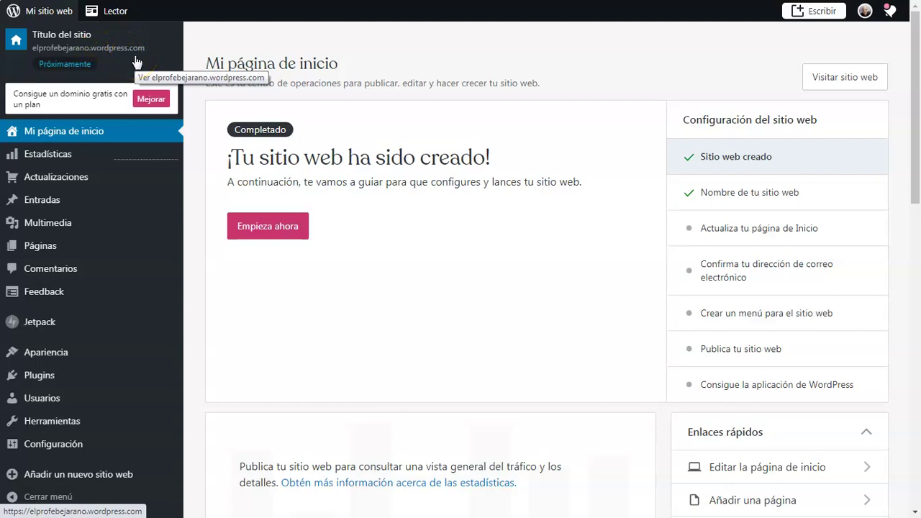
click(151, 101)
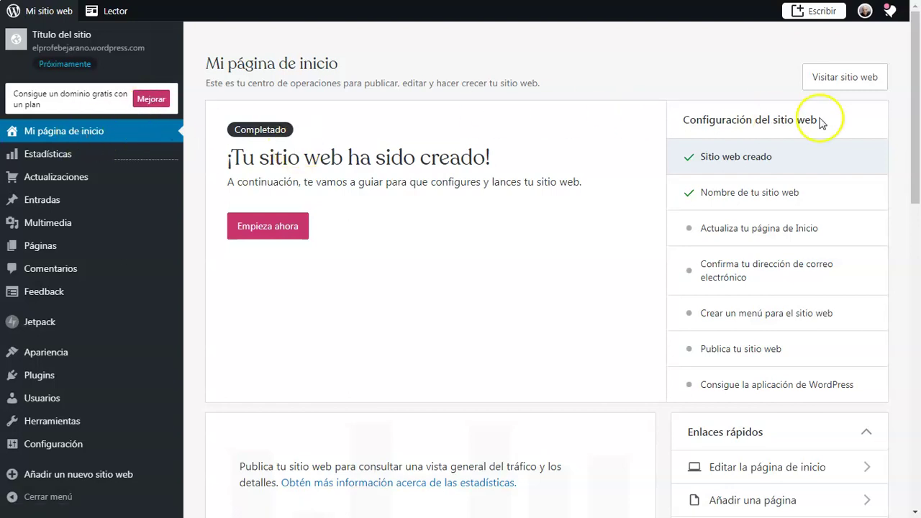
drag(917, 75, 918, 137)
drag(919, 211, 911, 79)
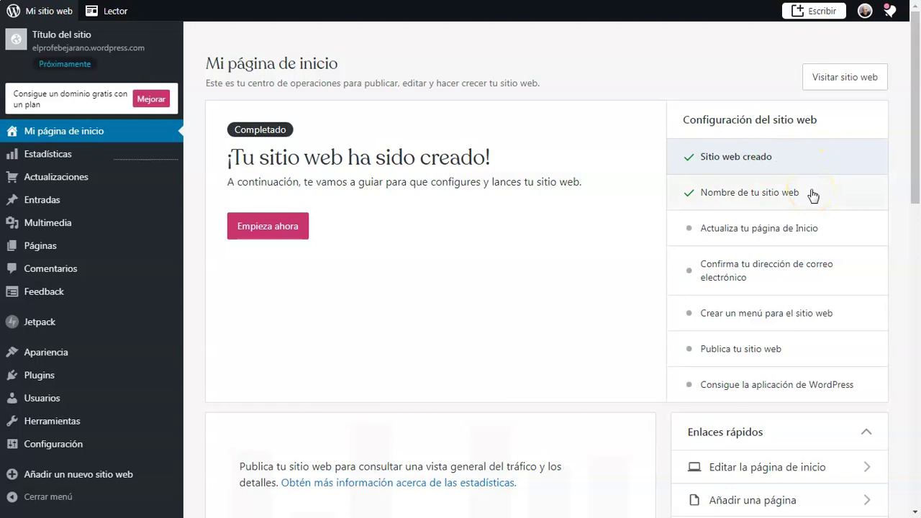
Step: Visit the unpublished site and look over its default home page and navigation links
click(855, 77)
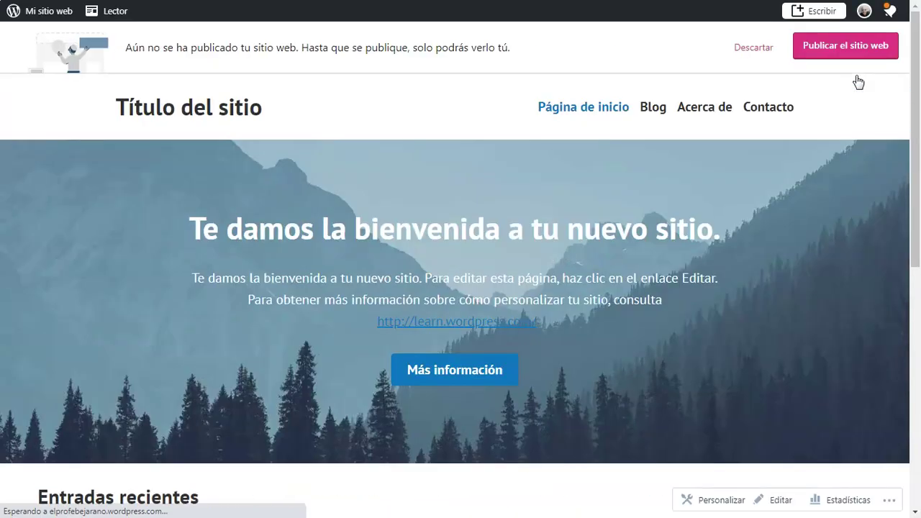
click(763, 99)
click(915, 80)
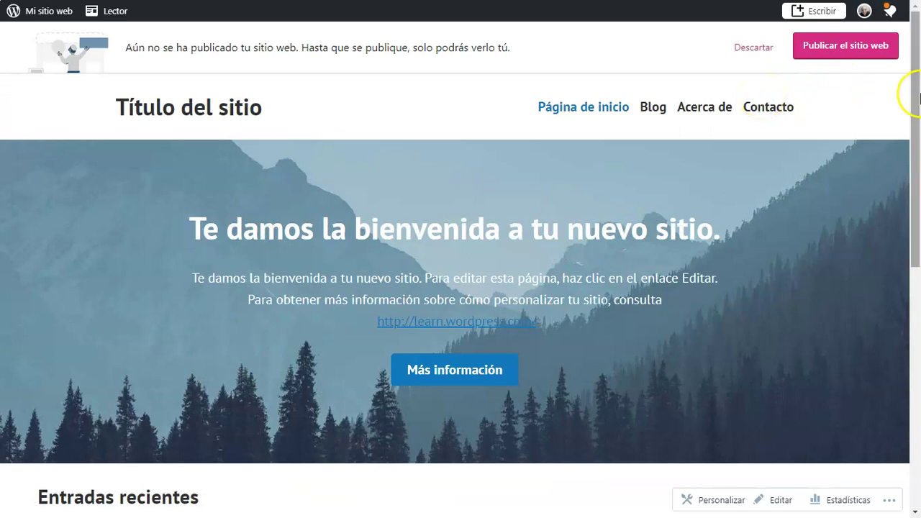
mouse_move(919, 77)
mouse_down()
mouse_move(918, 313)
mouse_move(918, 79)
mouse_up()
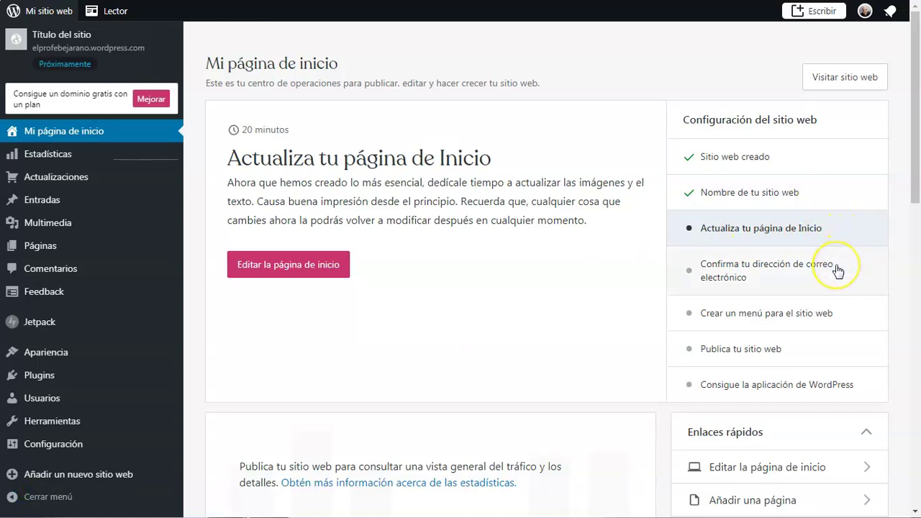
Step: Return to the dashboard home and review the remaining site setup tasks and the quick links (Enlaces rápidos)
click(832, 323)
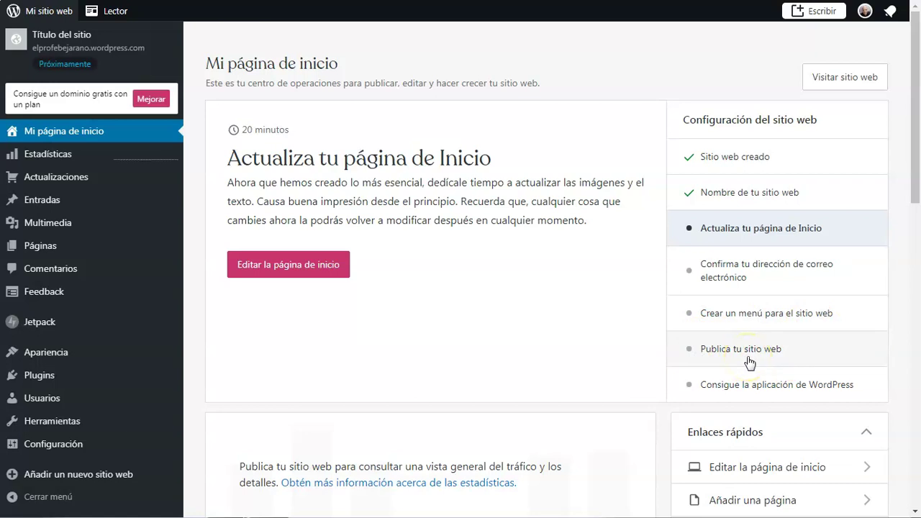
click(825, 392)
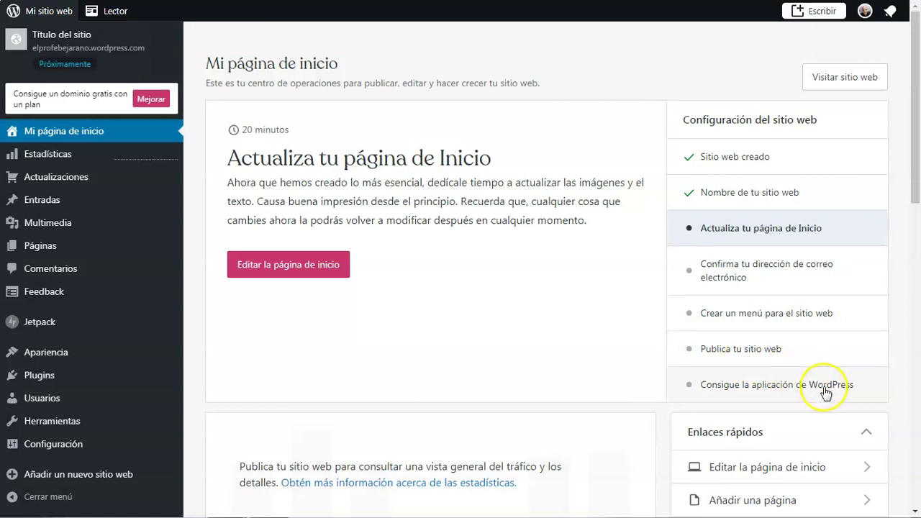
drag(917, 159, 920, 269)
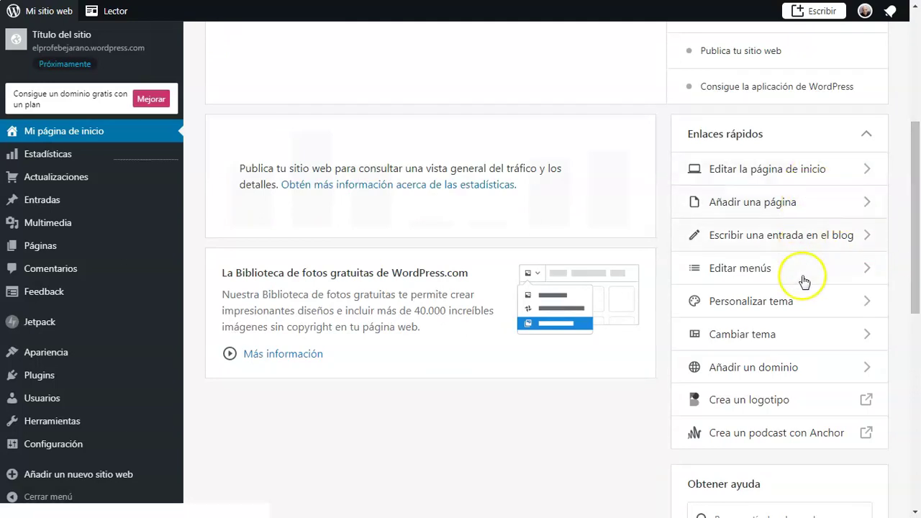
drag(919, 266, 916, 152)
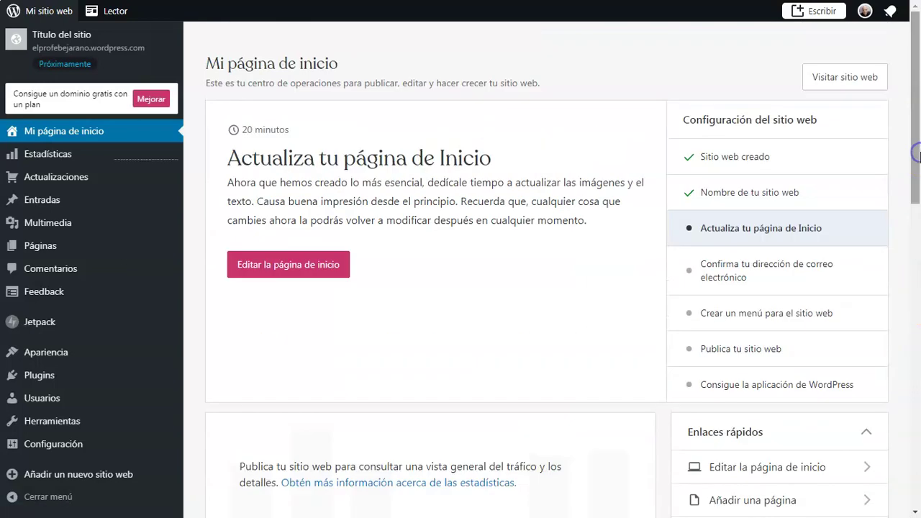
Step: Examine the options offered under Entradas, Multimedia, Páginas, Comentarios, Feedback, Jetpack and Apariencia
mouse_move(67, 202)
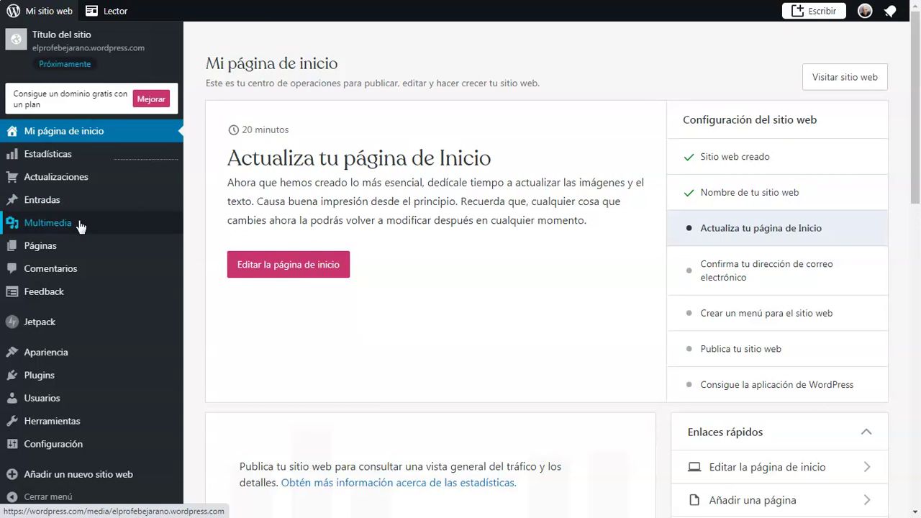
mouse_move(67, 247)
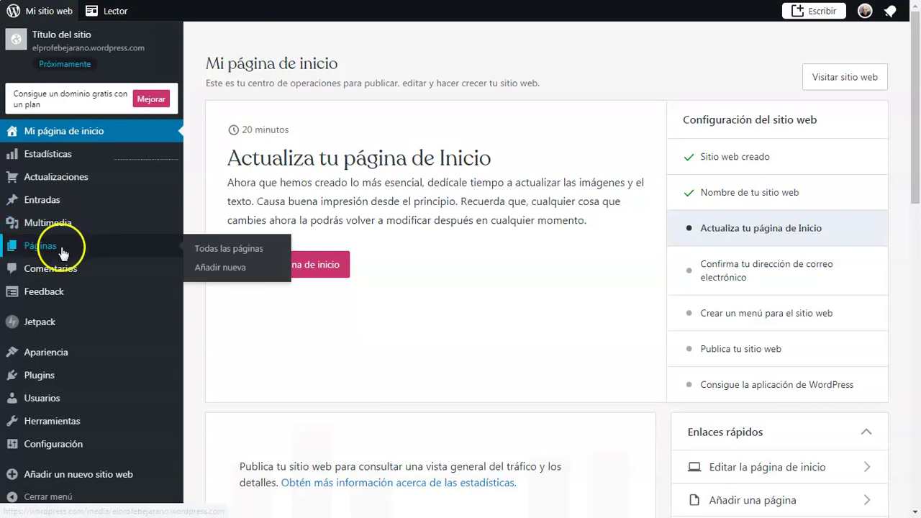
click(77, 271)
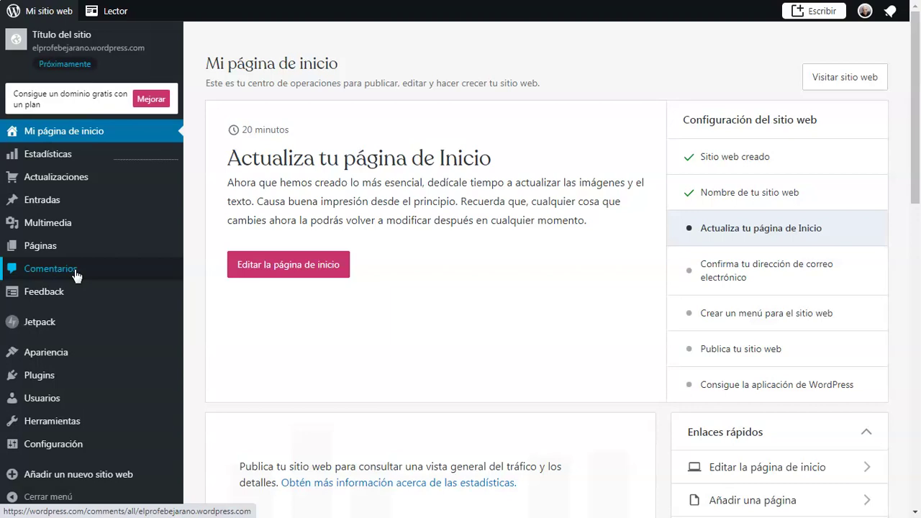
mouse_move(76, 293)
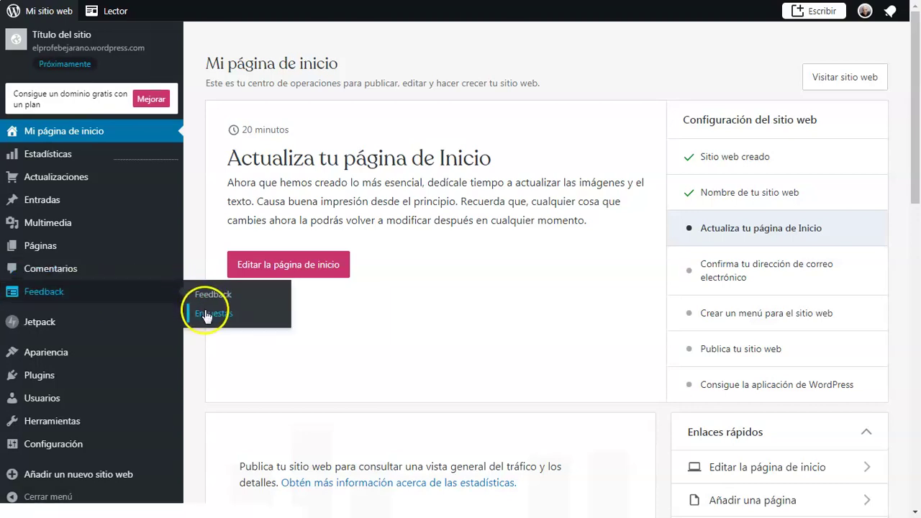
mouse_move(83, 320)
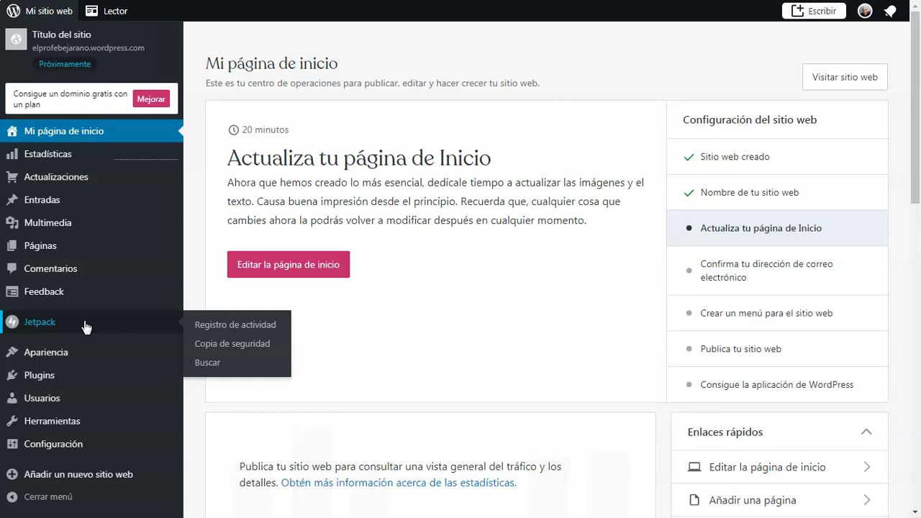
mouse_move(65, 354)
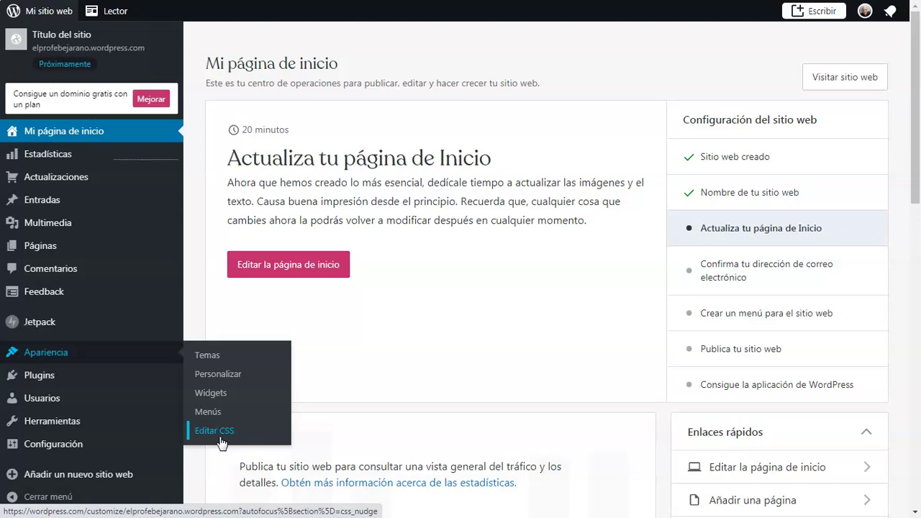
Step: Open the Plugins page and browse the featured, popular and new plugins, including Elementor Website Builder
click(55, 385)
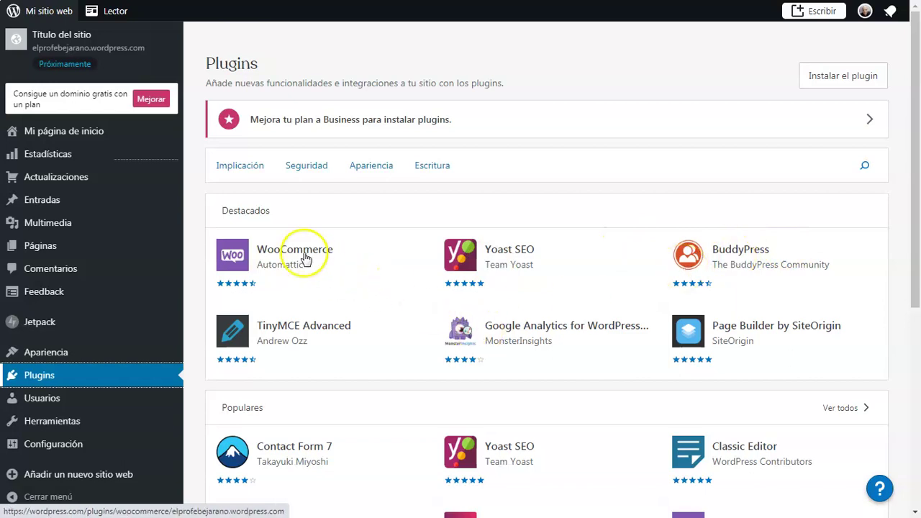
drag(912, 144, 916, 231)
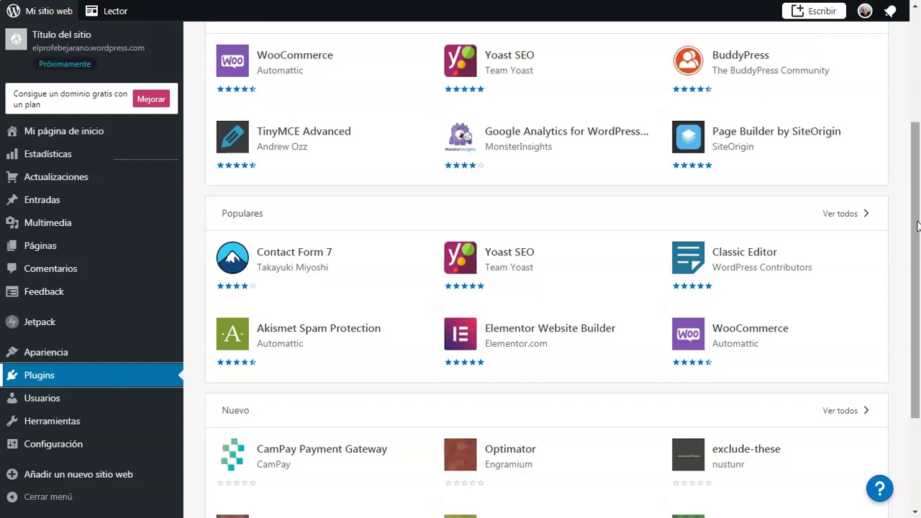
drag(917, 226, 916, 254)
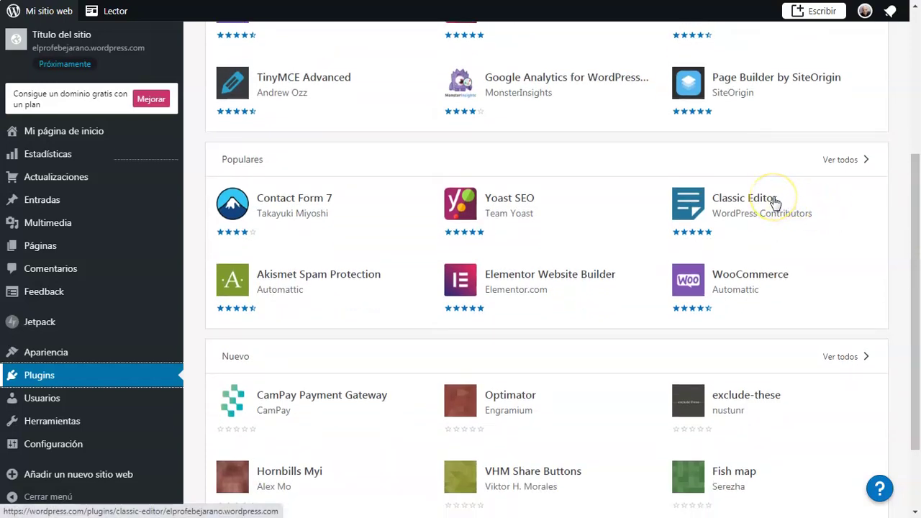
drag(917, 236, 918, 276)
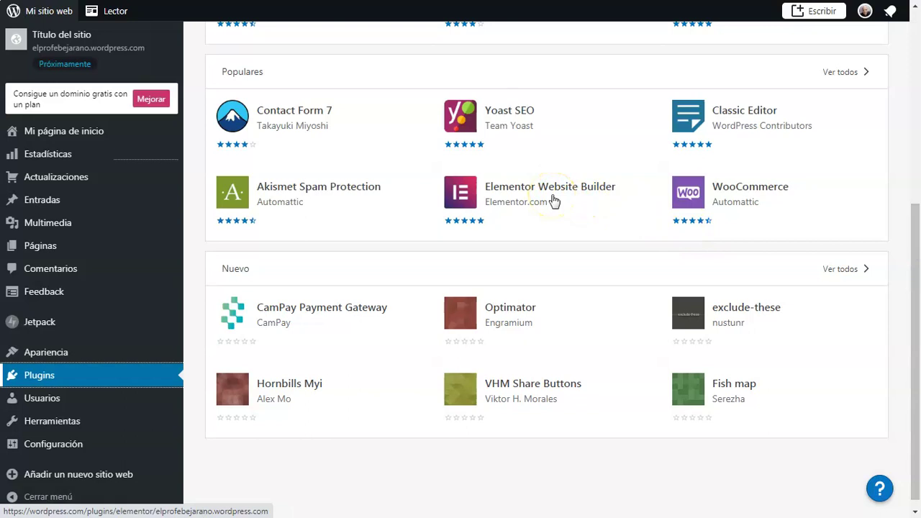
click(517, 199)
click(706, 261)
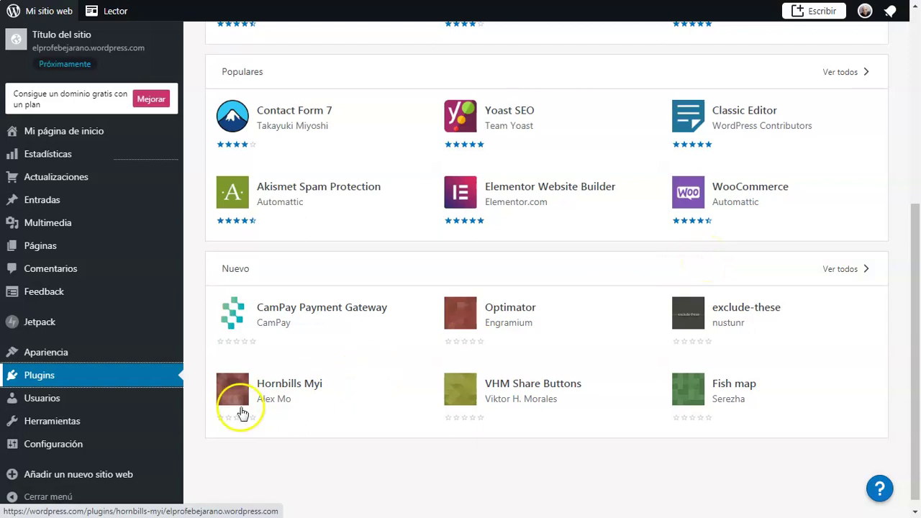
Step: Examine the options offered under Usuarios, Herramientas and Configuración, and locate the option for adding a new site
mouse_move(134, 411)
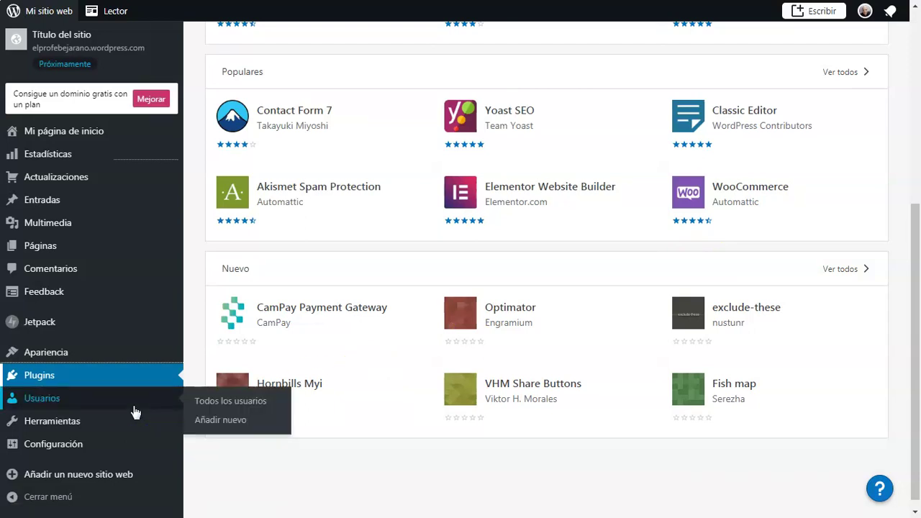
drag(916, 313, 918, 124)
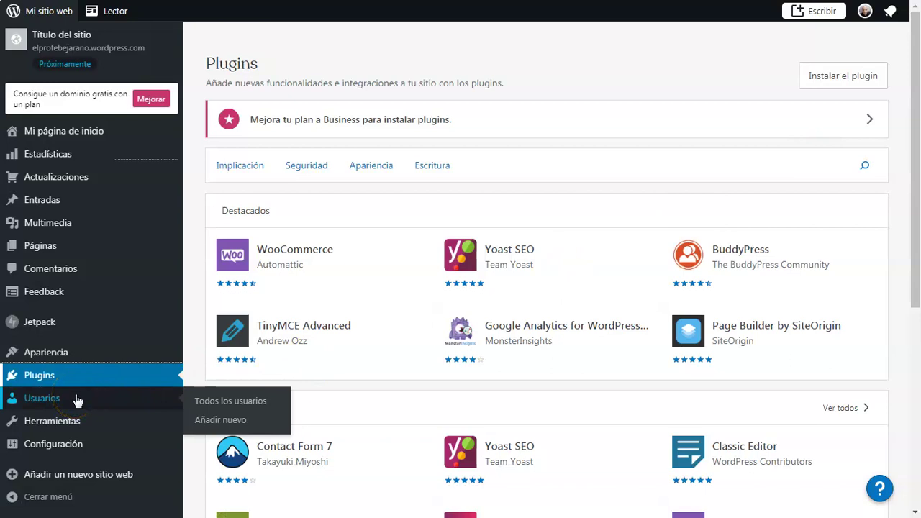
click(65, 432)
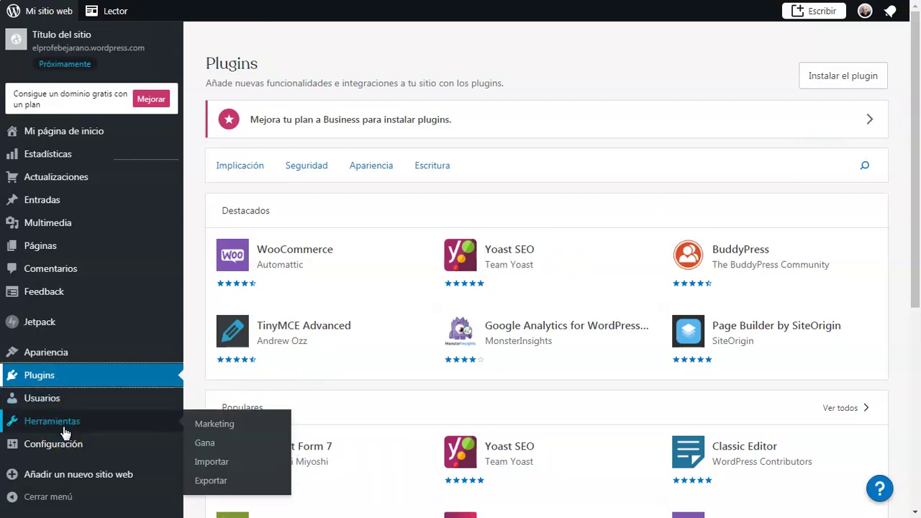
click(224, 462)
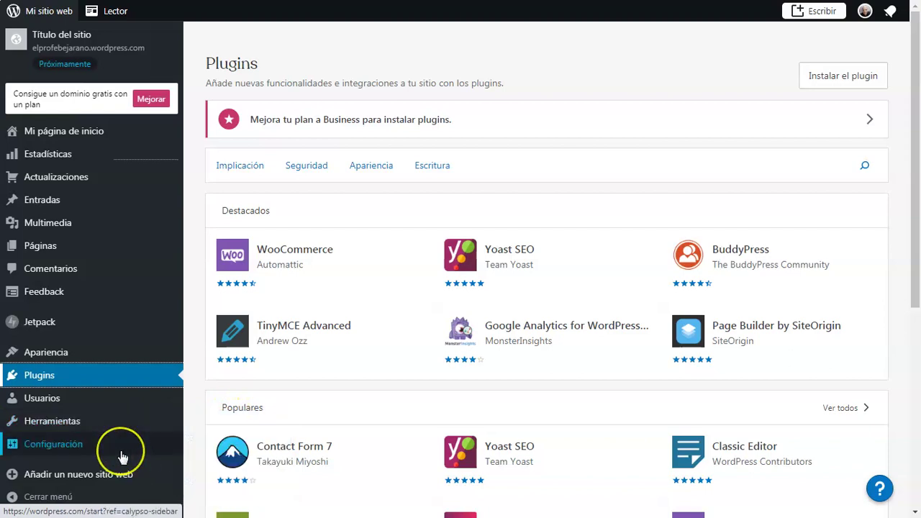
mouse_move(124, 454)
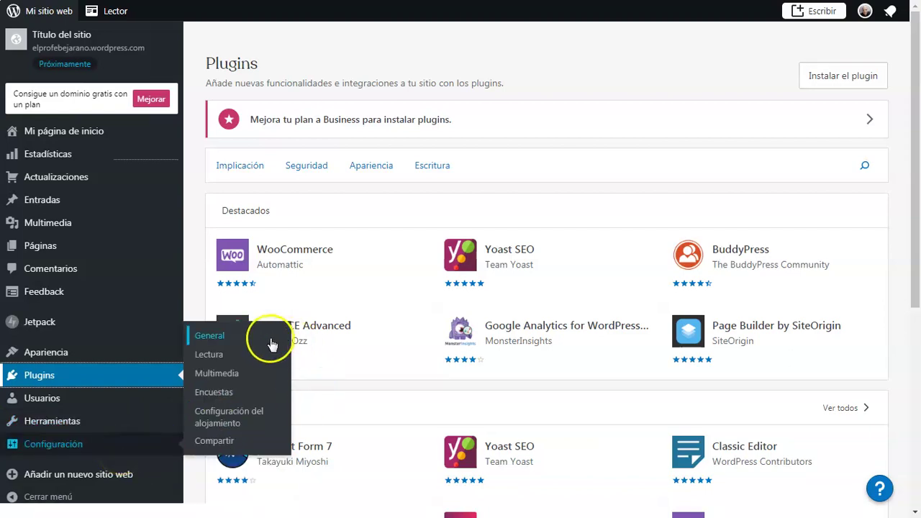
click(227, 355)
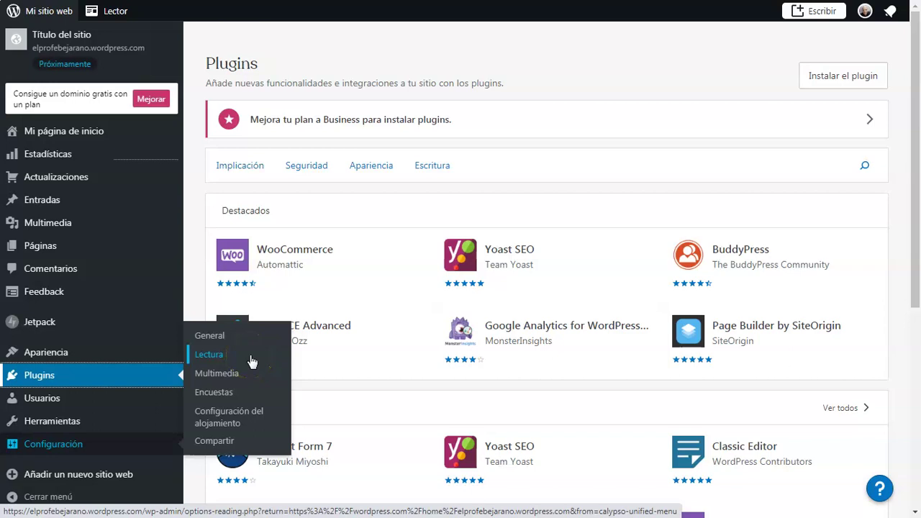
click(113, 473)
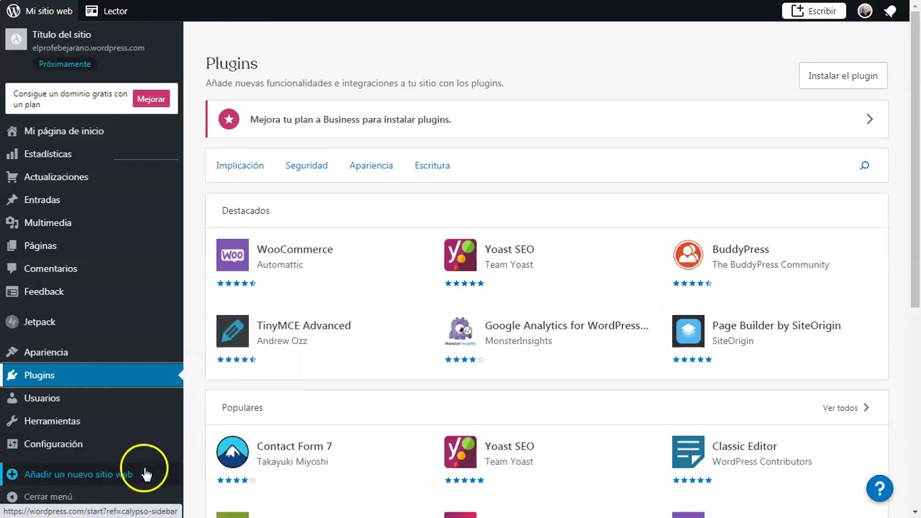
Step: Collapse the dashboard's navigation menu to icons and expand it again
click(74, 498)
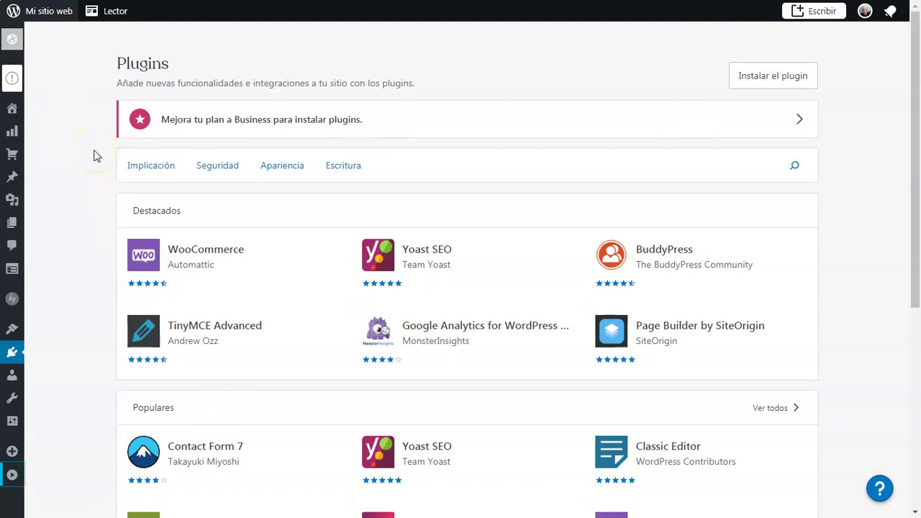
click(12, 478)
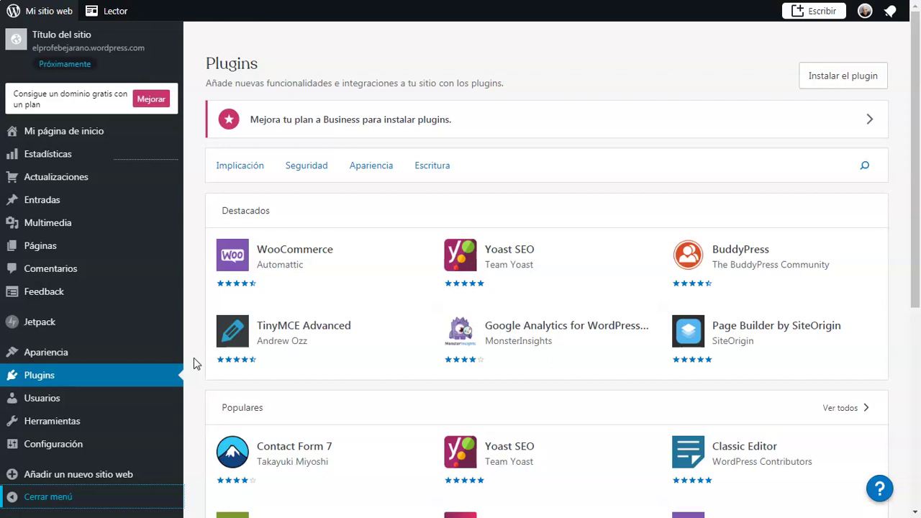
click(97, 421)
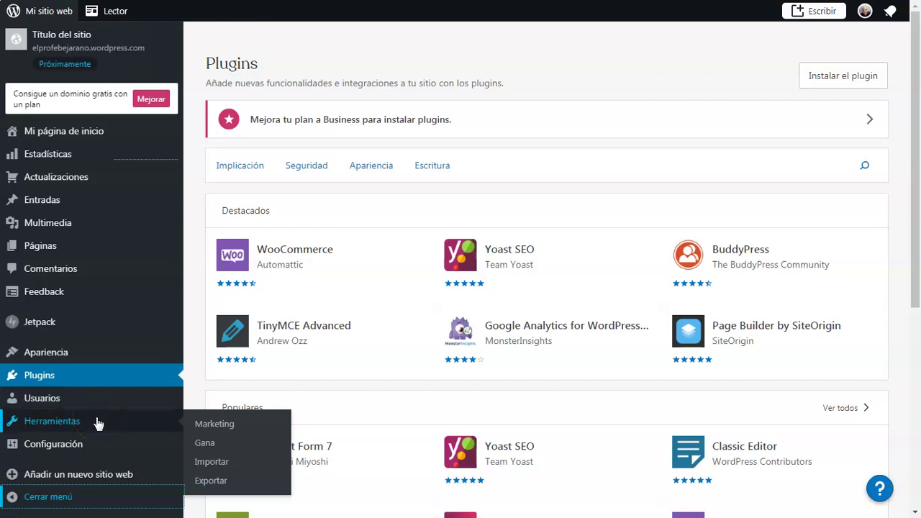
click(201, 317)
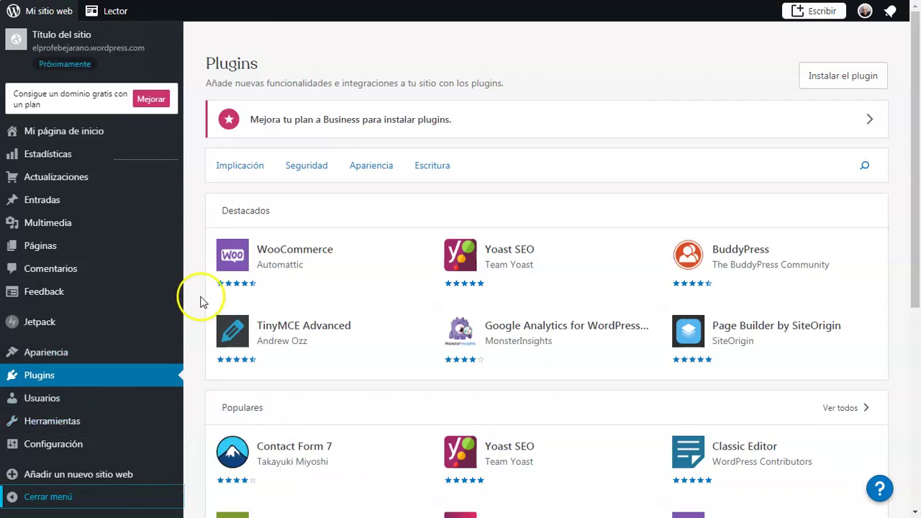